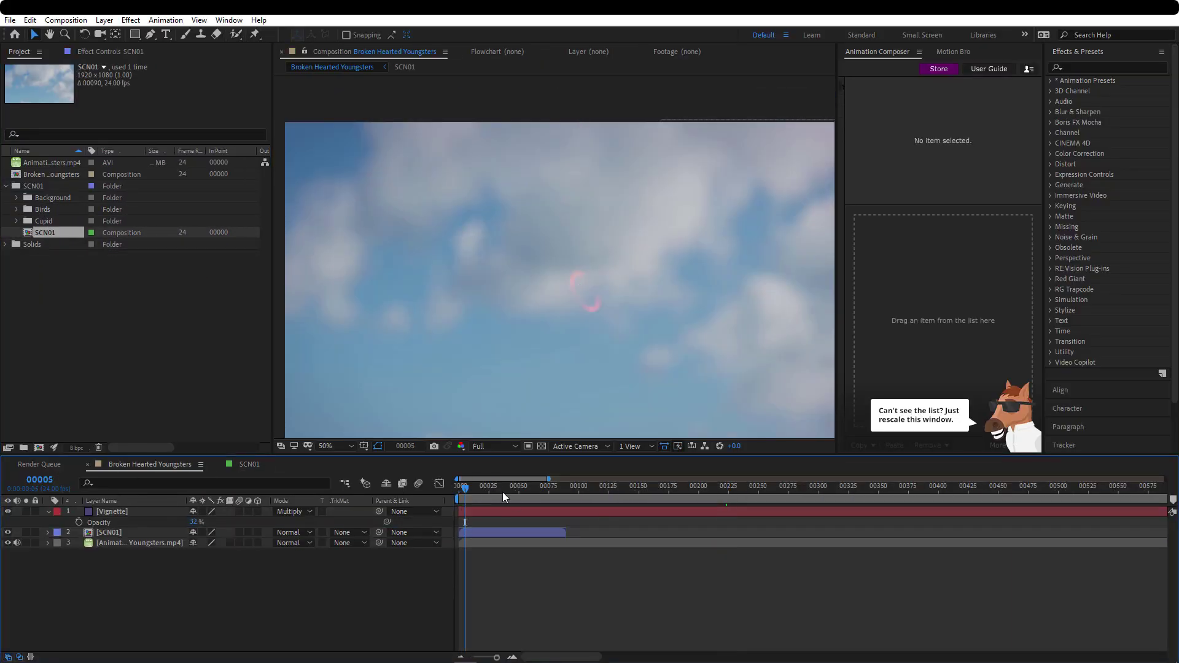
Place the SCN01 layer below the animatic video in the Broken Hearted Youngsters timeline and shift it to end at frame 142
click(485, 492)
drag(461, 532, 488, 532)
click(583, 494)
key(ctrl+bracketleft)
drag(583, 494, 629, 489)
drag(573, 543, 610, 544)
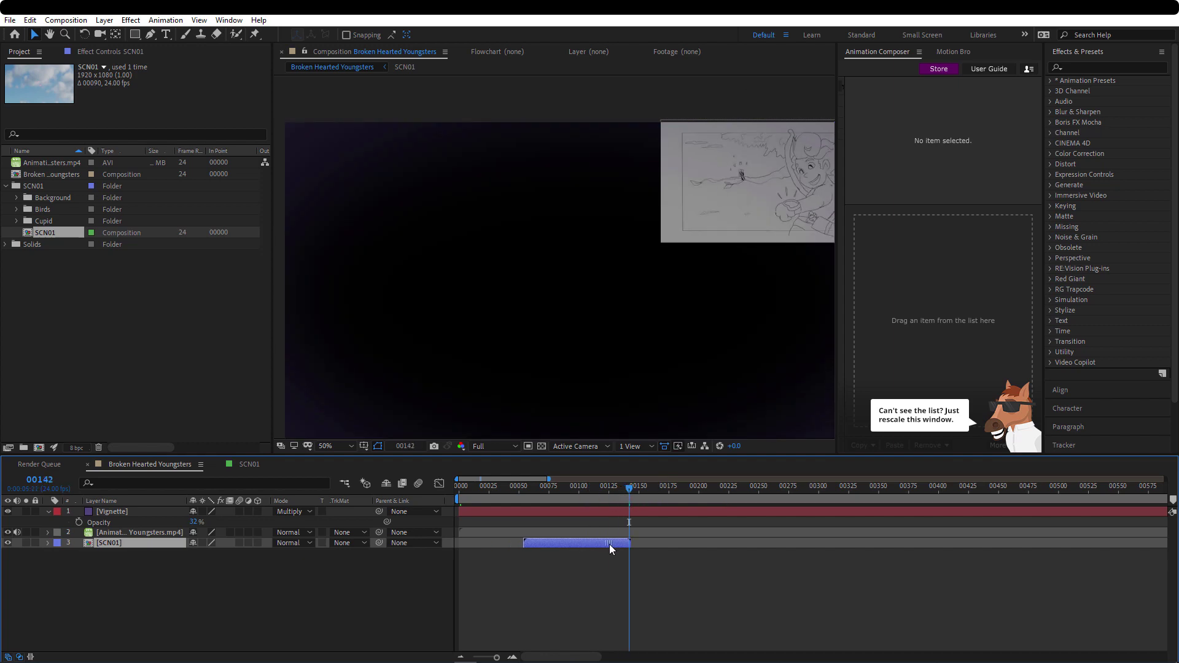
Add the Cupid and Birds image sequences to the SCN01 composition and name their layers Cupid and Birds
click(17, 221)
double_click(564, 543)
drag(64, 232, 108, 509)
key(Return)
text(Cupid)
click(17, 209)
key(Return)
text(Birds)
key(Return)
Scrub through the SCN01 composition to review how the layered sequences play together
scroll(702, 238, up, 1)
drag(1153, 489, 647, 489)
scroll(646, 292, up, 2)
scroll(647, 292, down, 1)
scroll(594, 254, down, 2)
drag(647, 489, 687, 488)
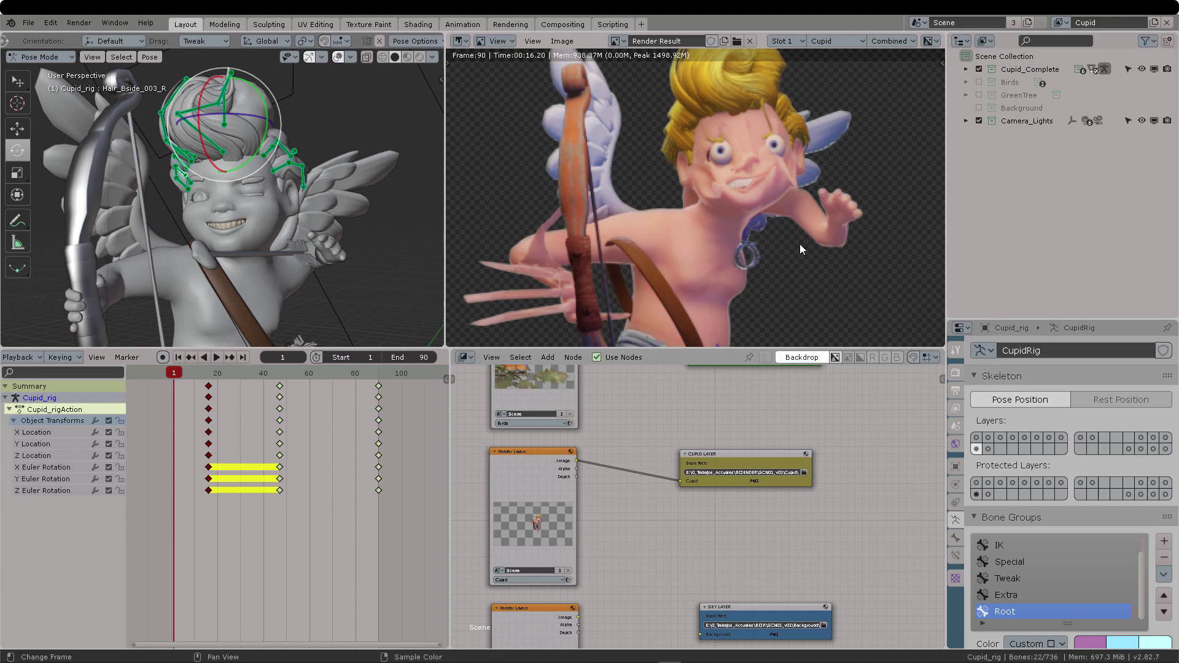
In Blender, bake the selected hair bones' action over frames 1 to 90 with frame step 1, pose data and only selected bones
click(149, 56)
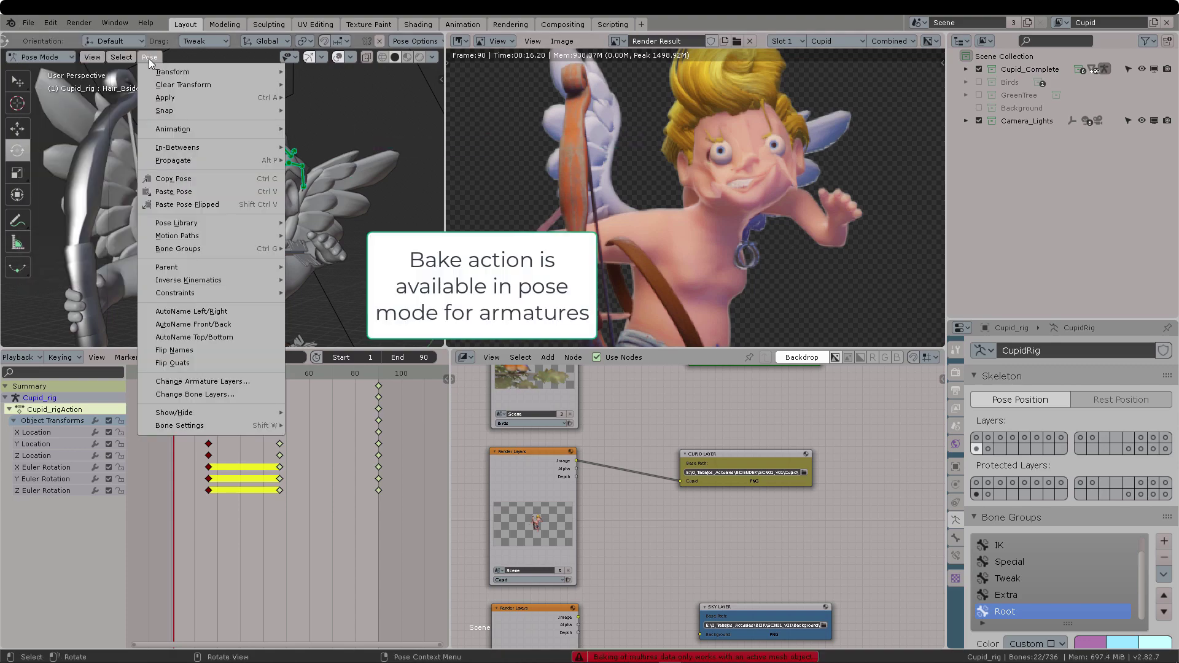
mouse_move(179, 129)
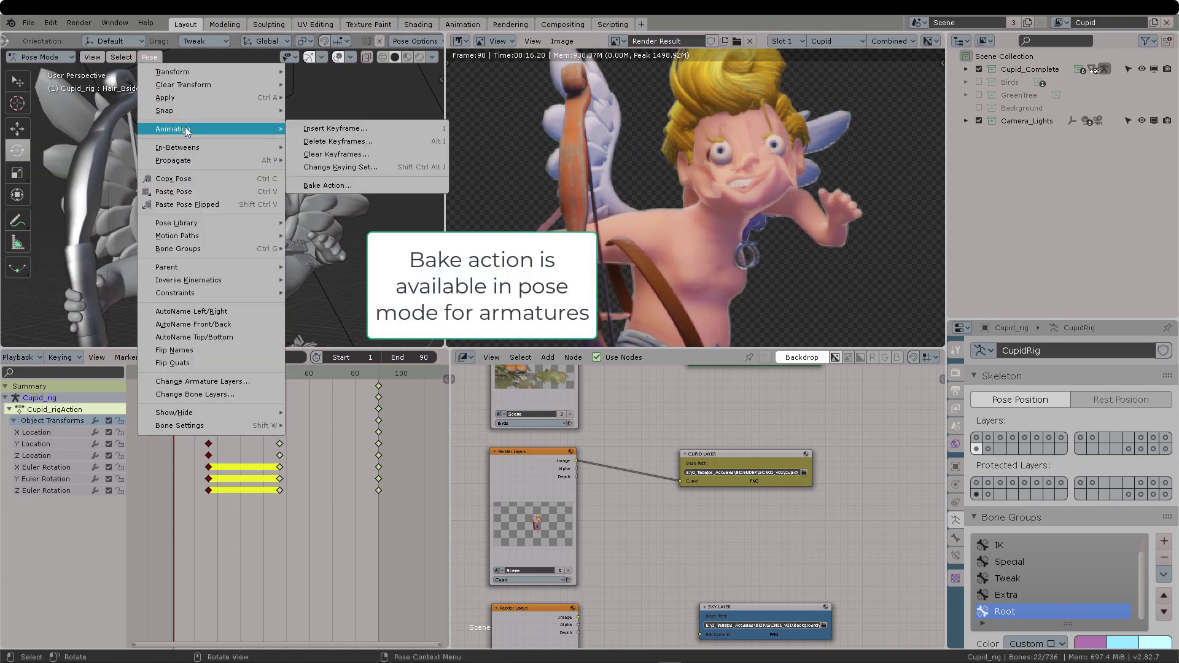
click(360, 186)
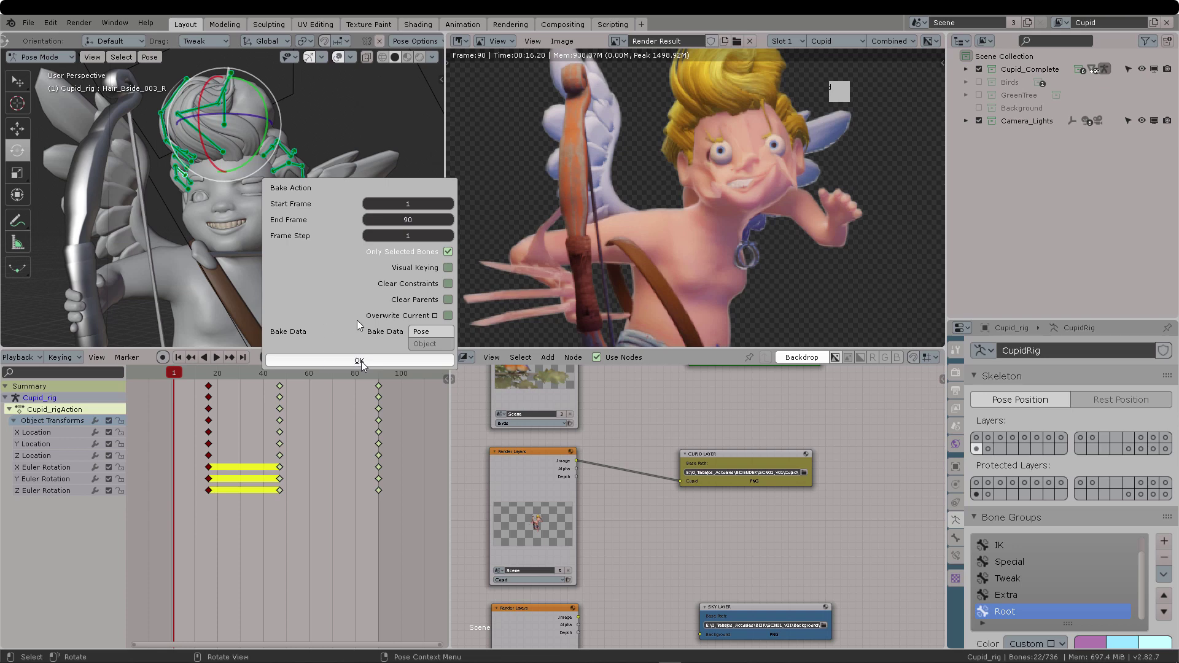
click(361, 362)
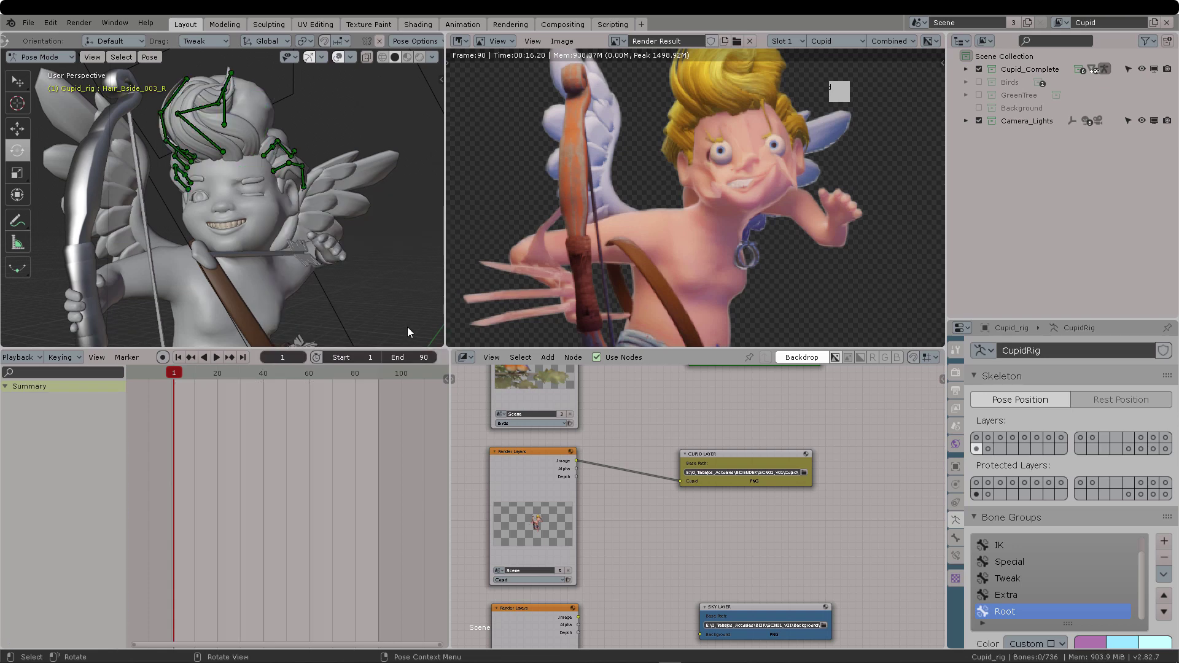
Select the Hair_Aside_001_L bone and examine the baked keyframes on its location, rotation and scale channels
click(272, 151)
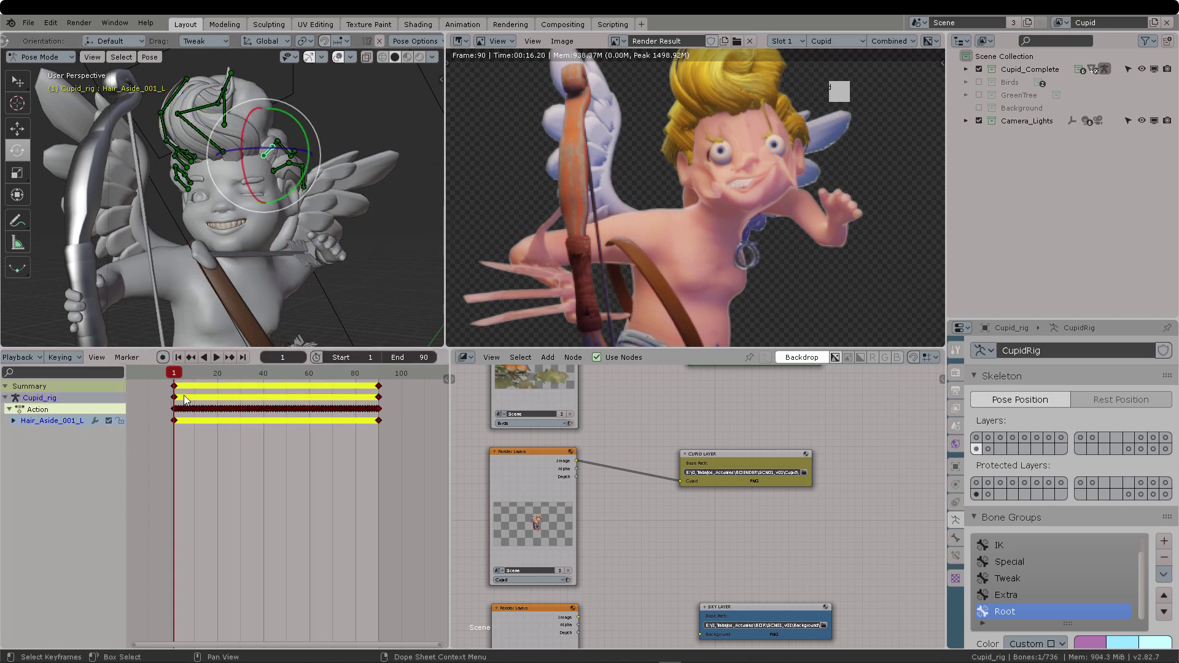
click(13, 421)
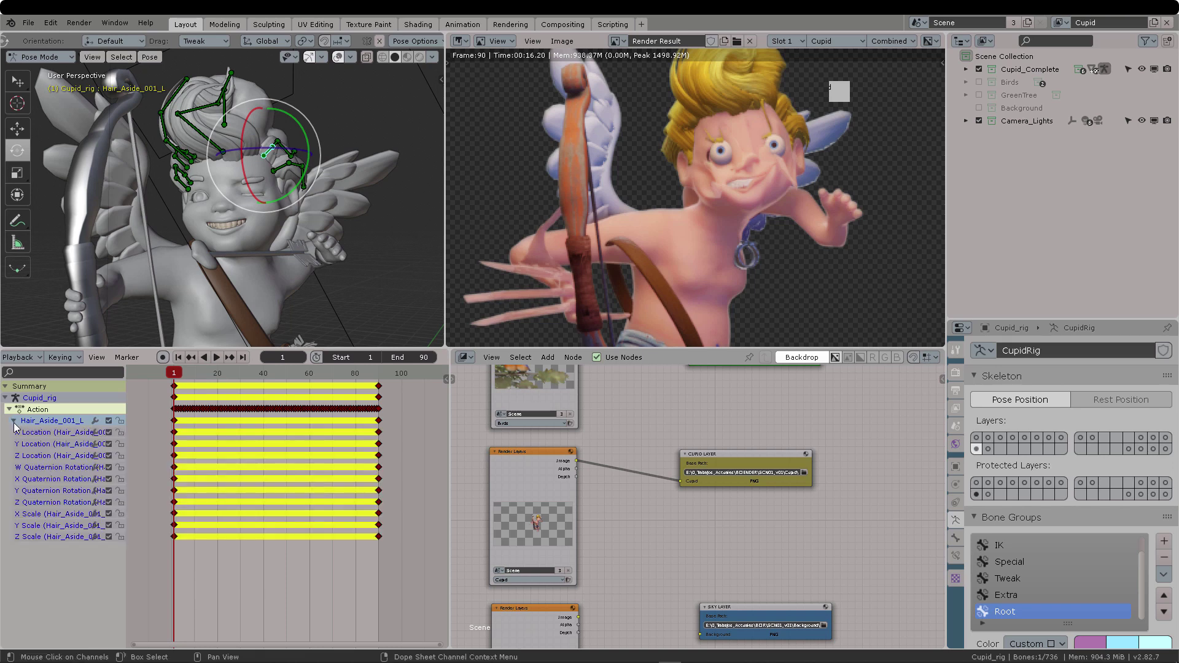
key(Home)
scroll(240, 413, up, 7)
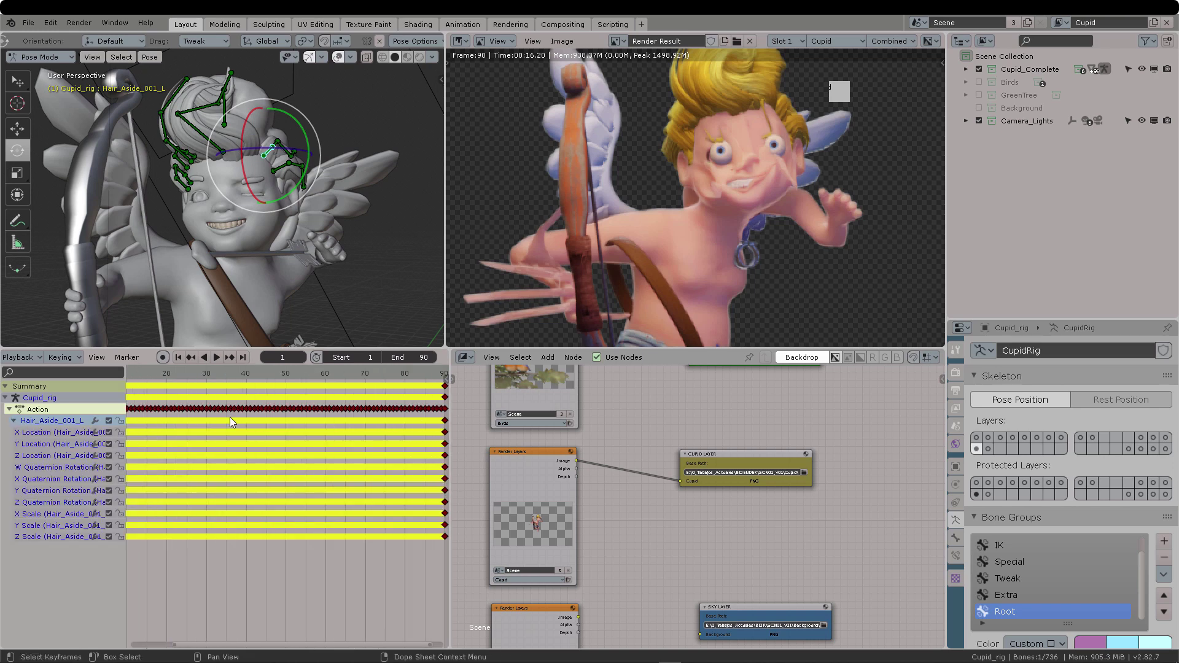
middle_drag(231, 418, 299, 459)
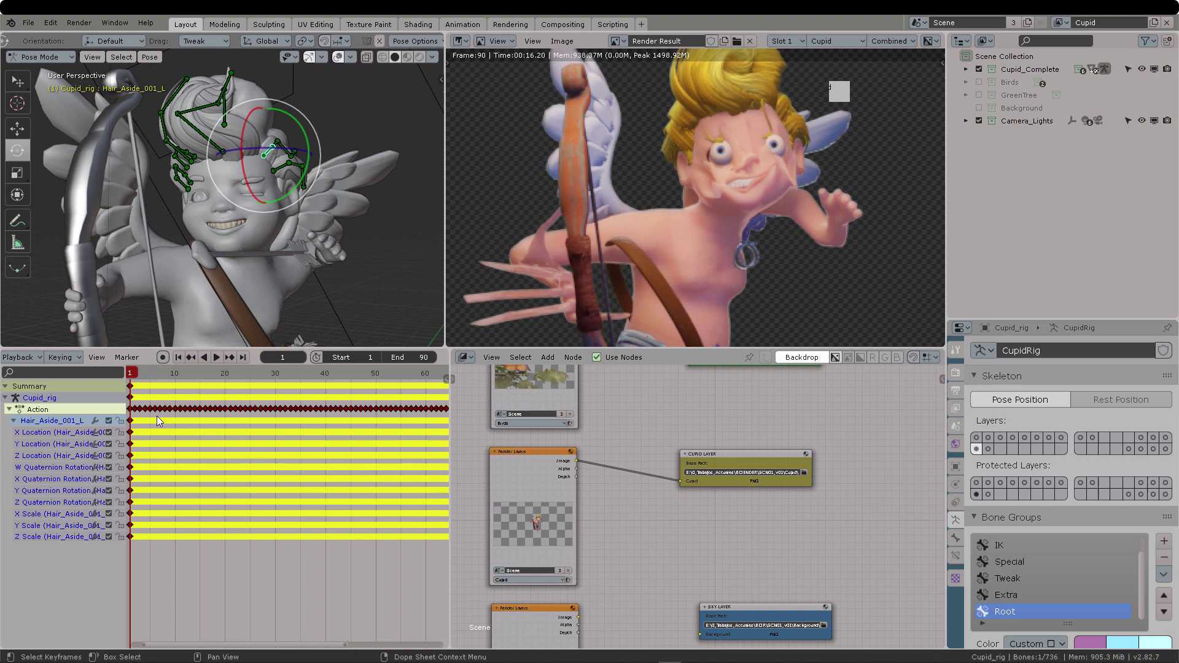
scroll(256, 444, down, 4)
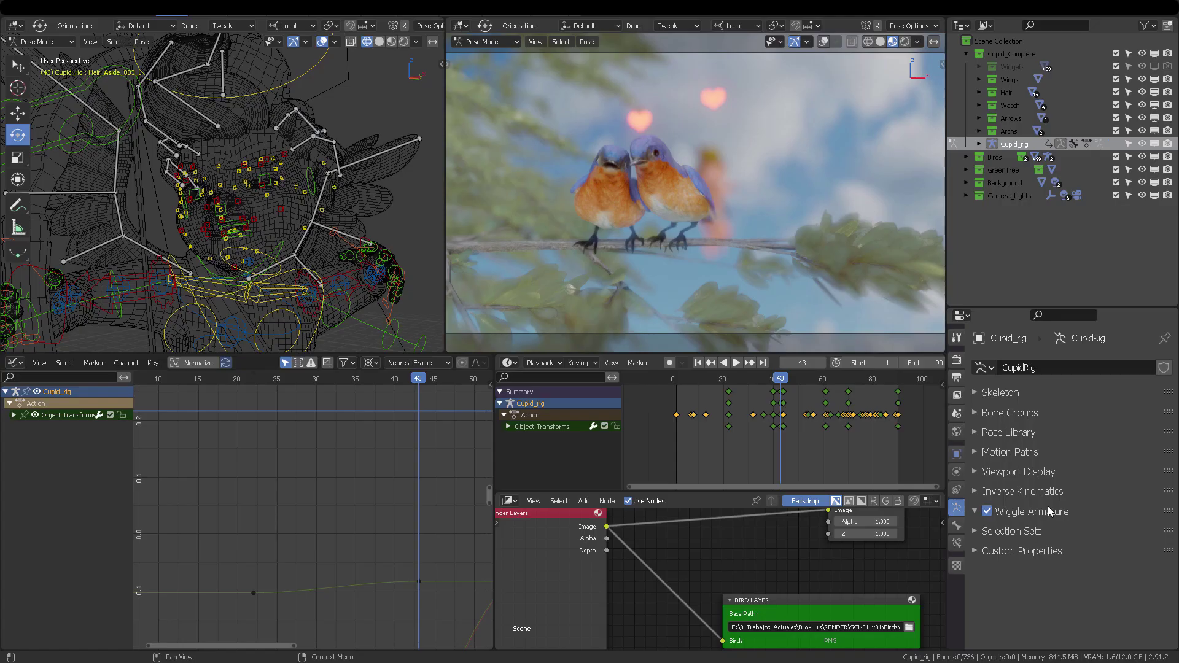
Select the Hair_Bside_002_L bone in the Cupid rig and examine its Wiggle Bone settings and global wiggle utilities
click(333, 148)
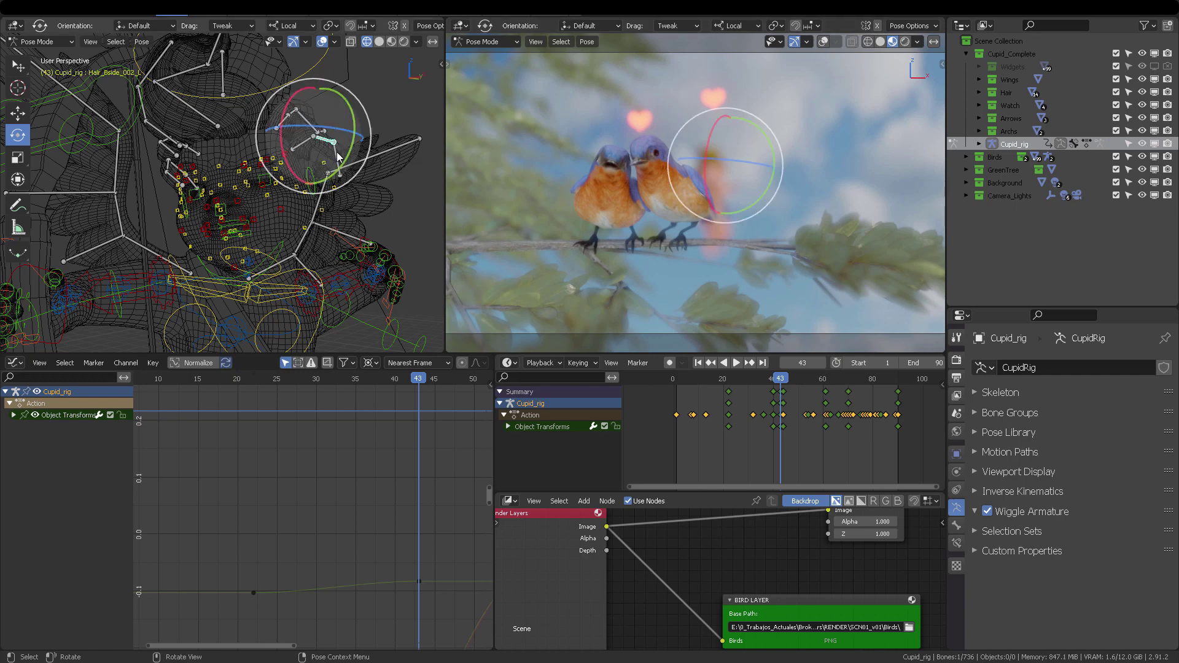
click(337, 157)
key(w)
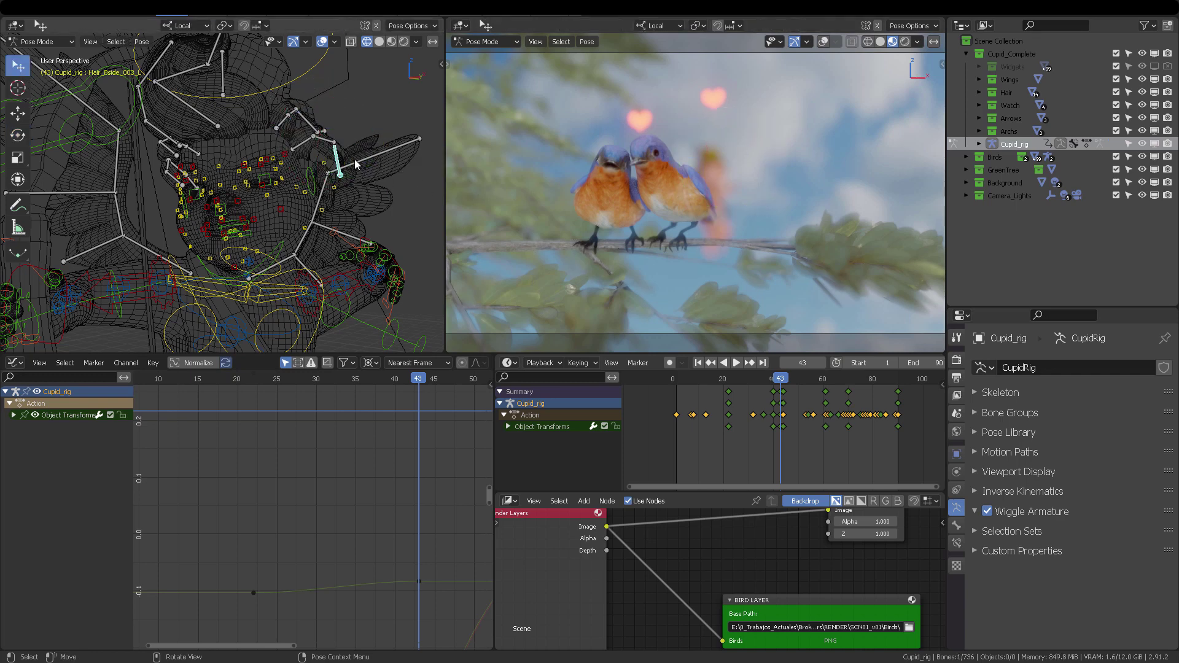
click(326, 146)
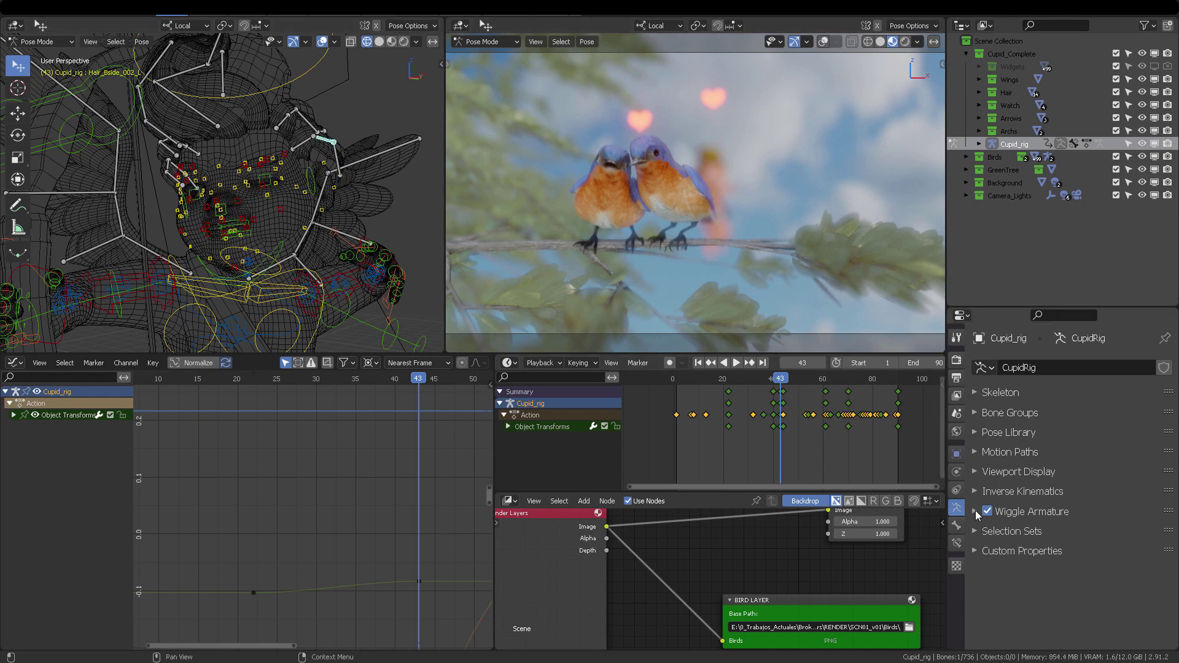
click(956, 525)
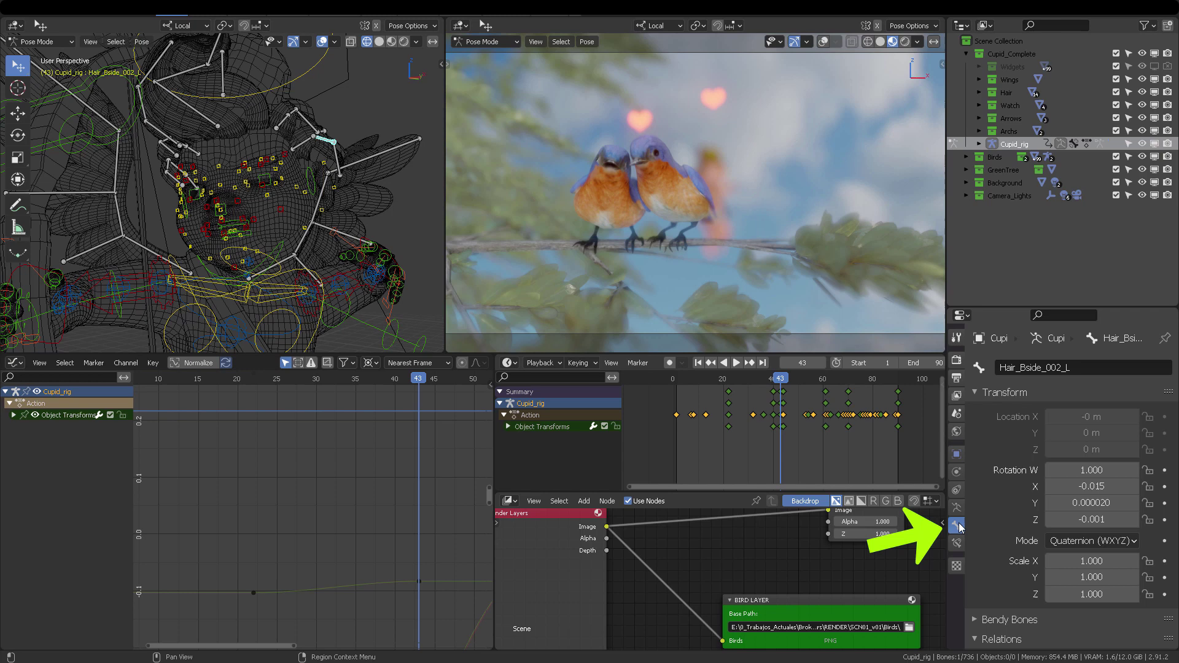
scroll(994, 514, down, 5)
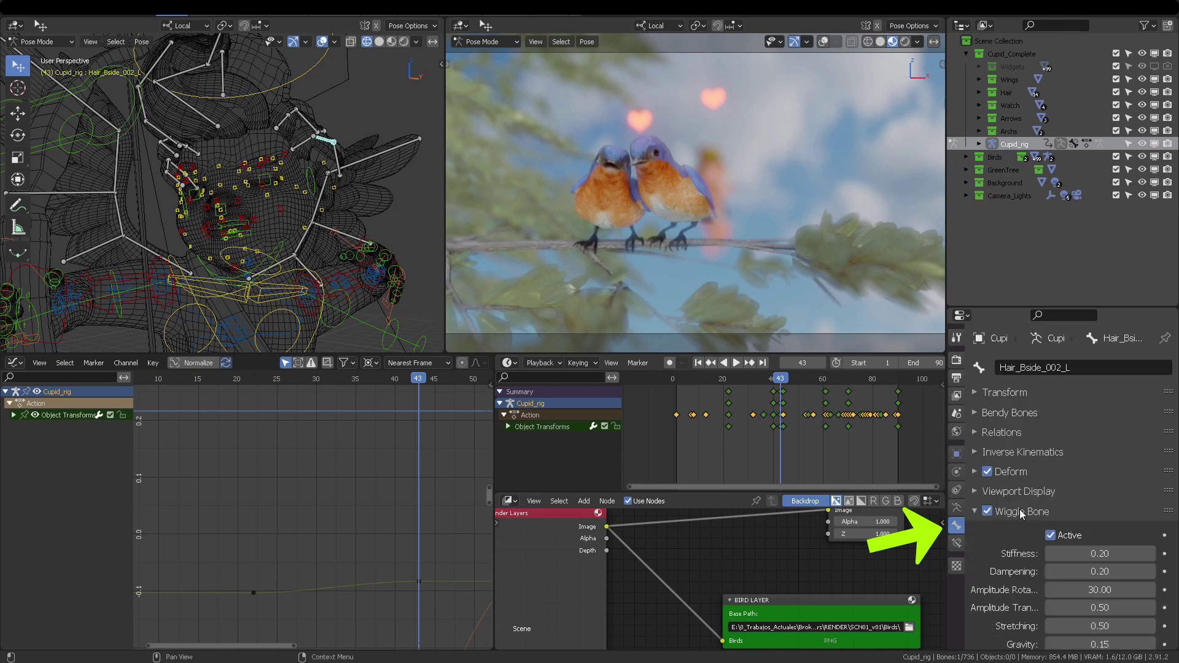
scroll(1021, 514, down, 6)
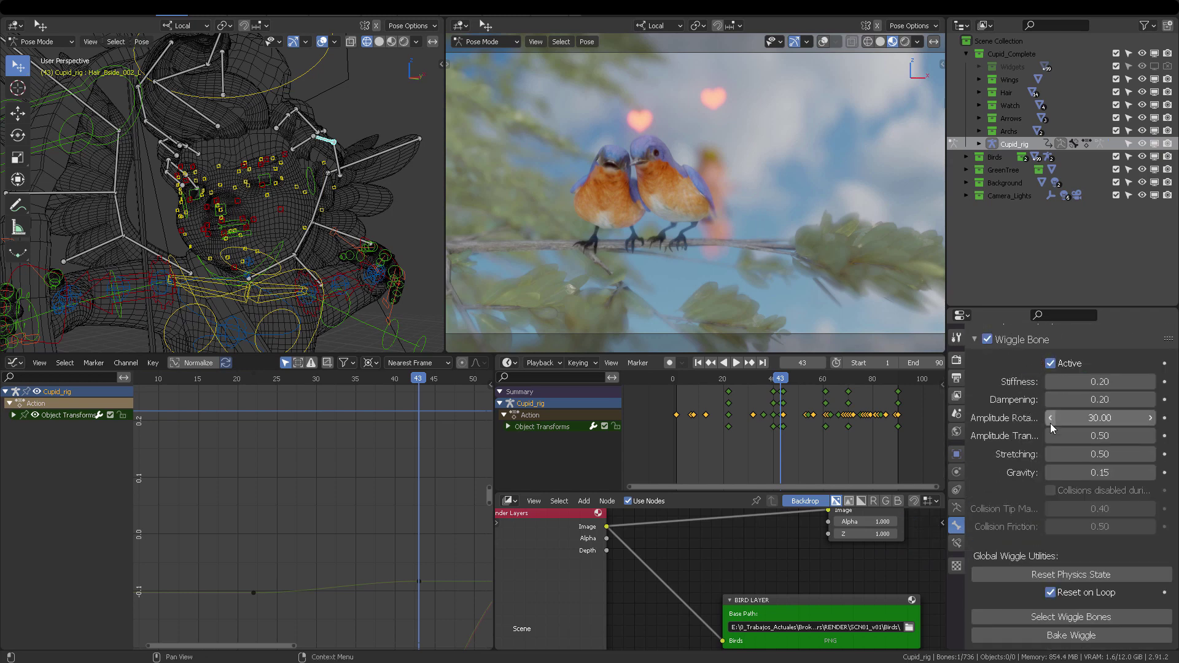
scroll(1054, 540, down, 2)
scroll(1055, 540, down, 1)
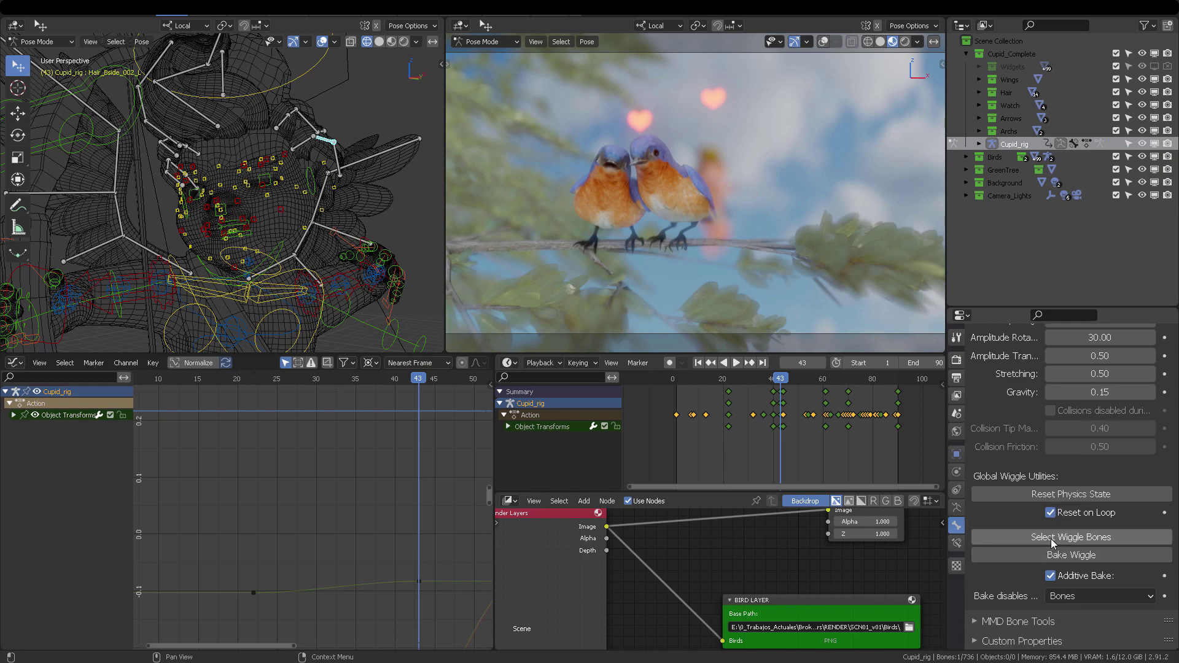
Select all wiggle bones of the Cupid rig and bake their wiggle dynamics, waiting for Blender to respond
click(1067, 538)
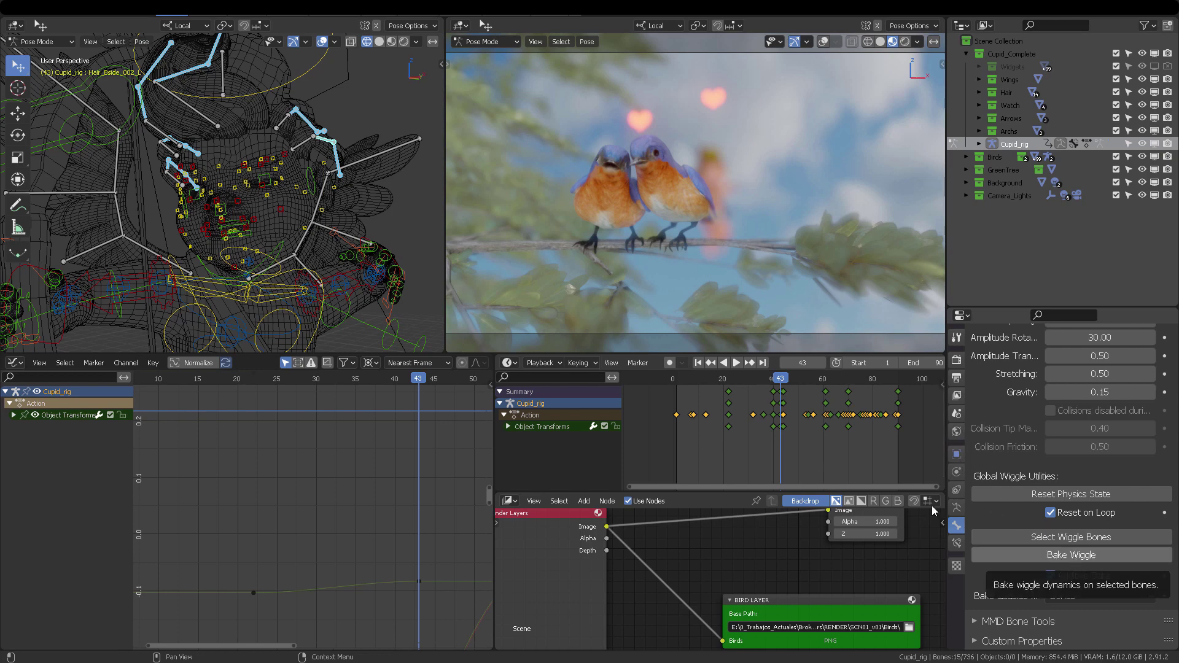
scroll(368, 479, down, 8)
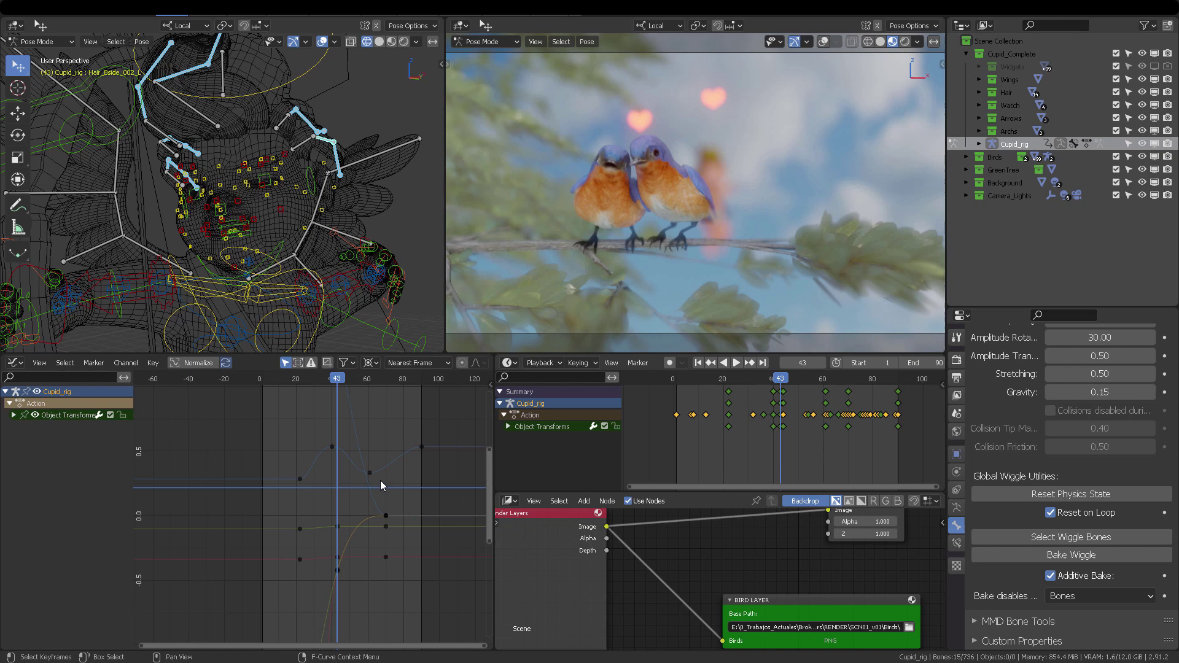
scroll(380, 480, down, 3)
middle_drag(370, 474, 348, 482)
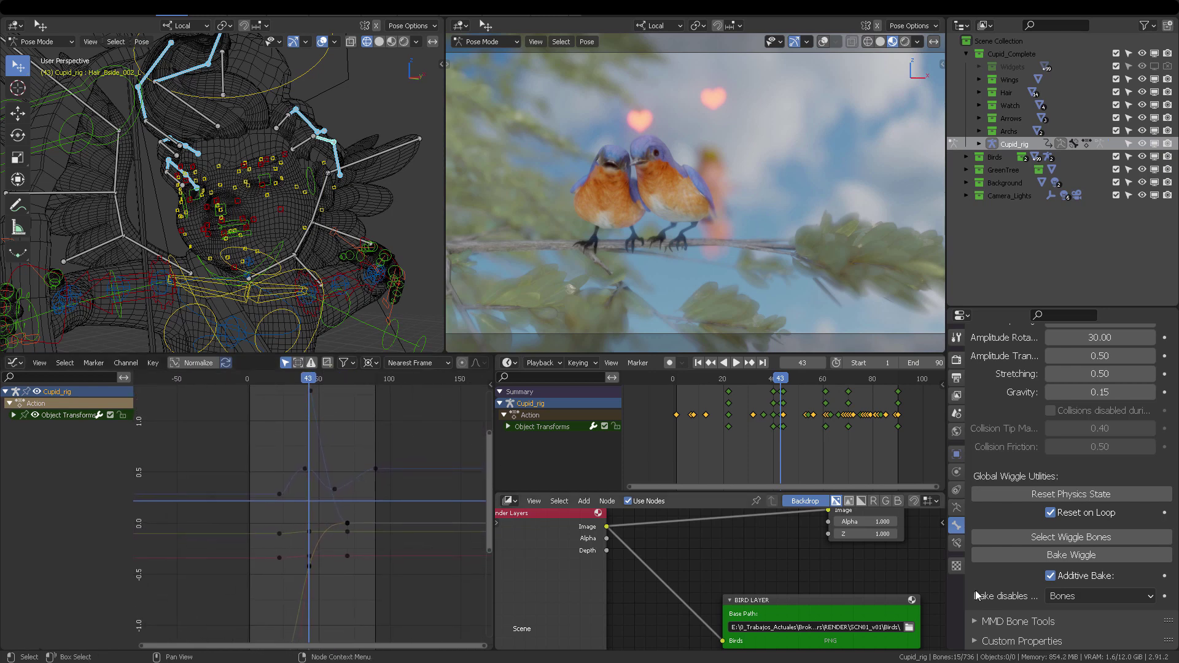
click(1081, 555)
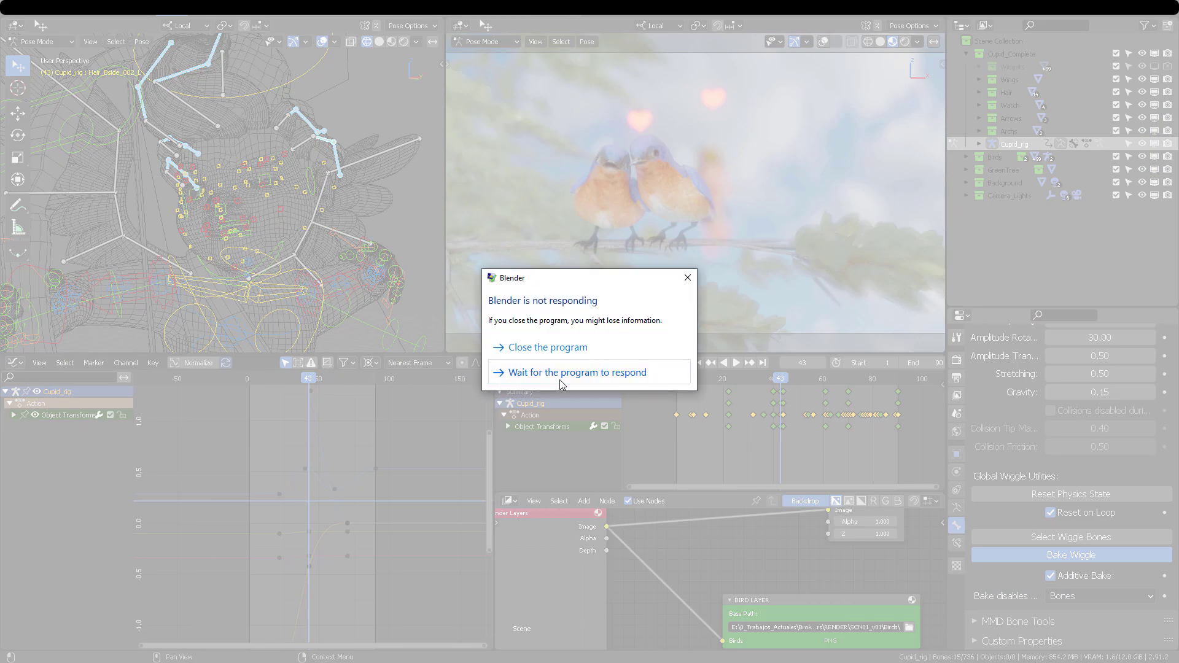
click(577, 373)
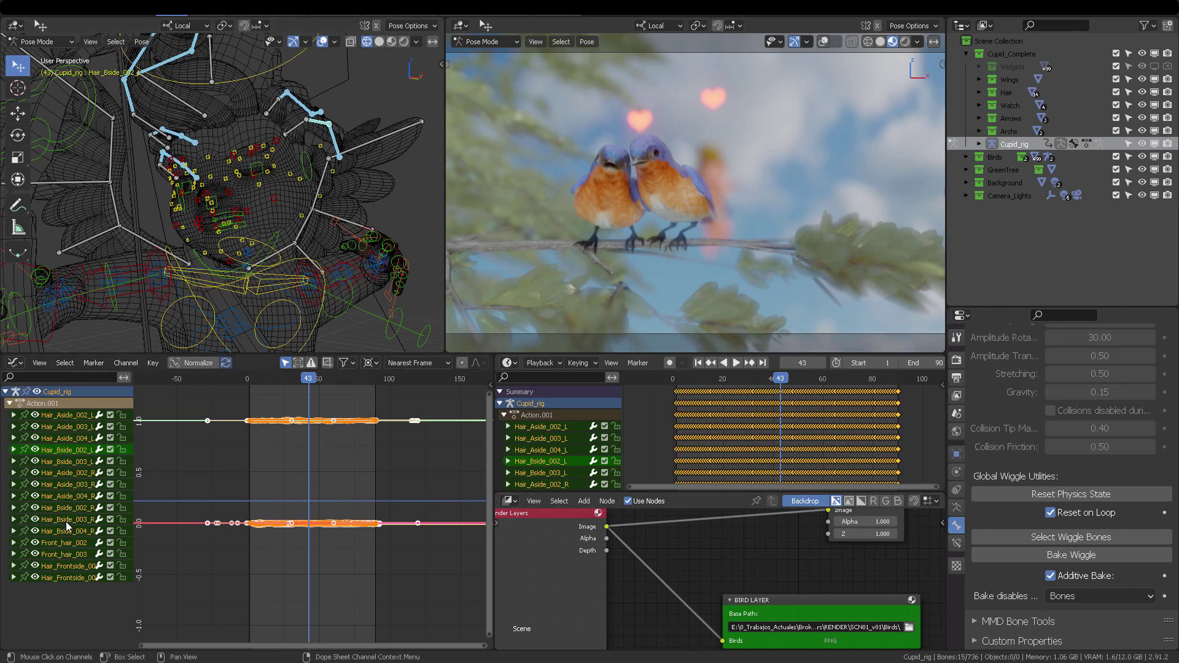
Examine the baked hair curves up close in the graph editor and deselect their keyframes
scroll(311, 460, up, 18)
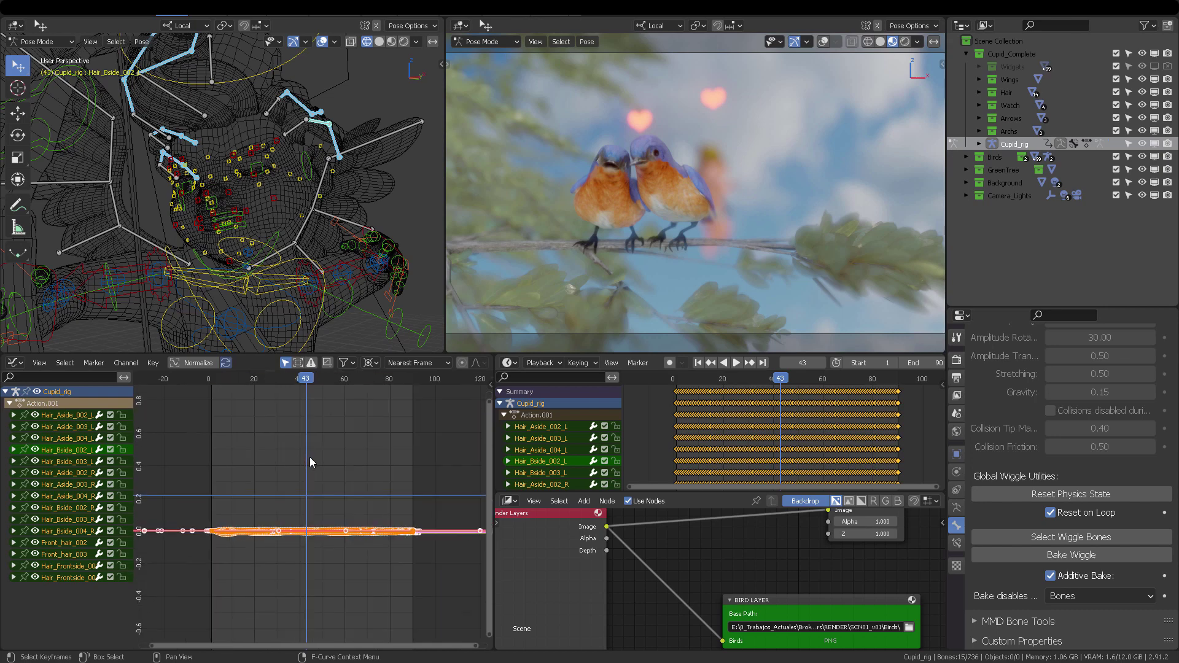
middle_drag(271, 521, 363, 440)
scroll(364, 438, up, 12)
click(364, 436)
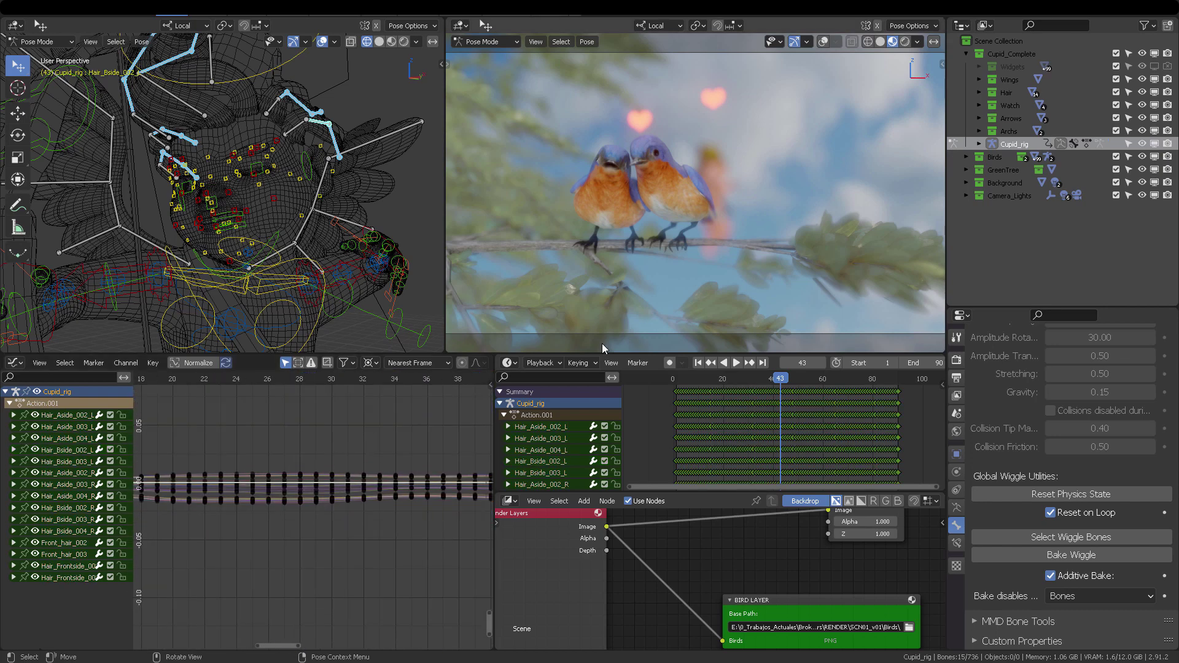
Scrub the timeline to frame 86 and check Cupid's baked hair motion in the viewport
mouse_move(774, 376)
mouse_down()
mouse_move(736, 378)
mouse_move(755, 391)
mouse_move(848, 380)
mouse_up()
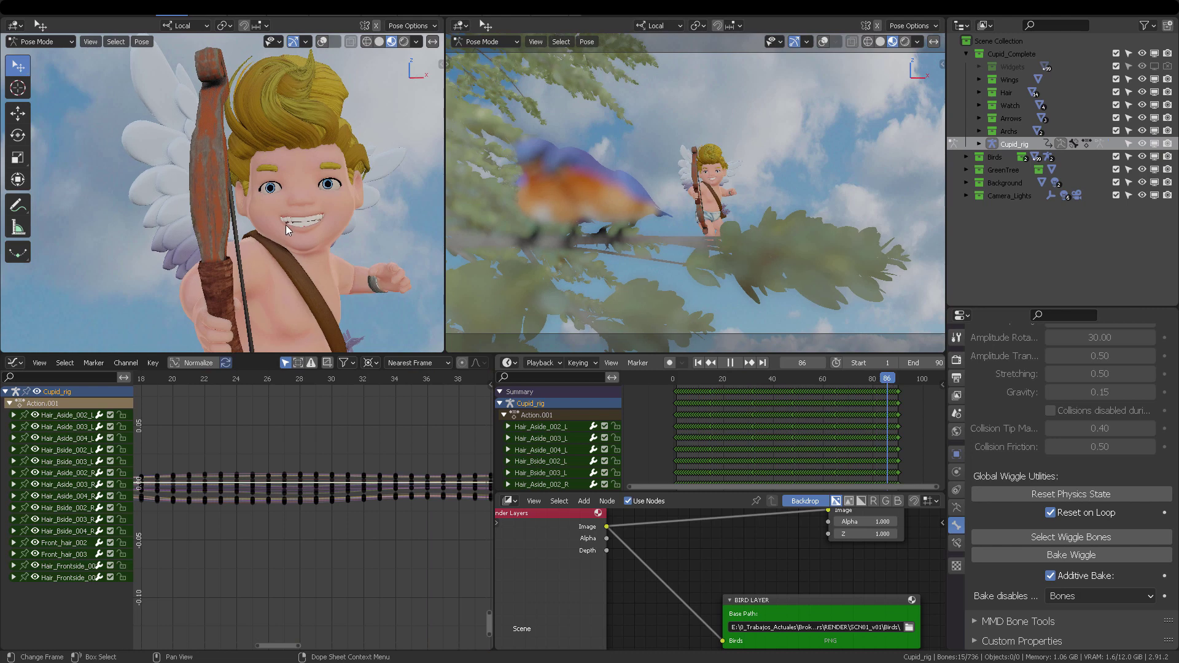
mouse_move(286, 224)
middle_down()
mouse_move(315, 219)
mouse_move(281, 179)
middle_up()
scroll(305, 216, down, 3)
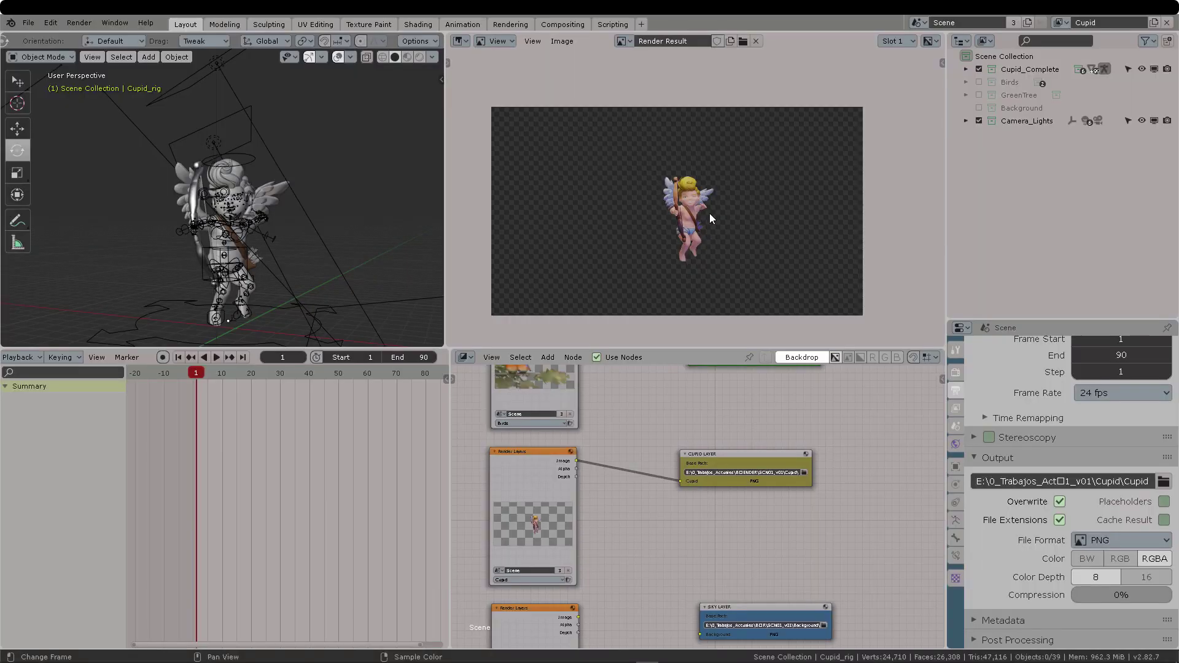
Switch the render result area to a 3D viewport and render the Cupid layer as a viewport animation
scroll(709, 215, up, 5)
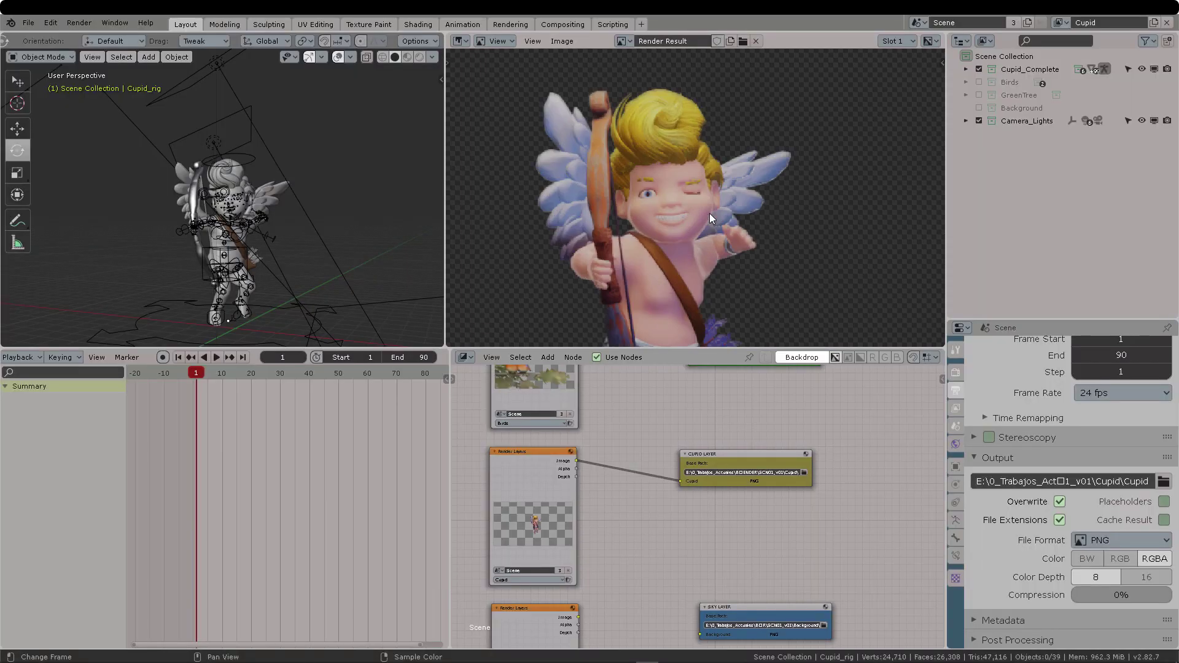
scroll(716, 221, down, 3)
key(shift+F5)
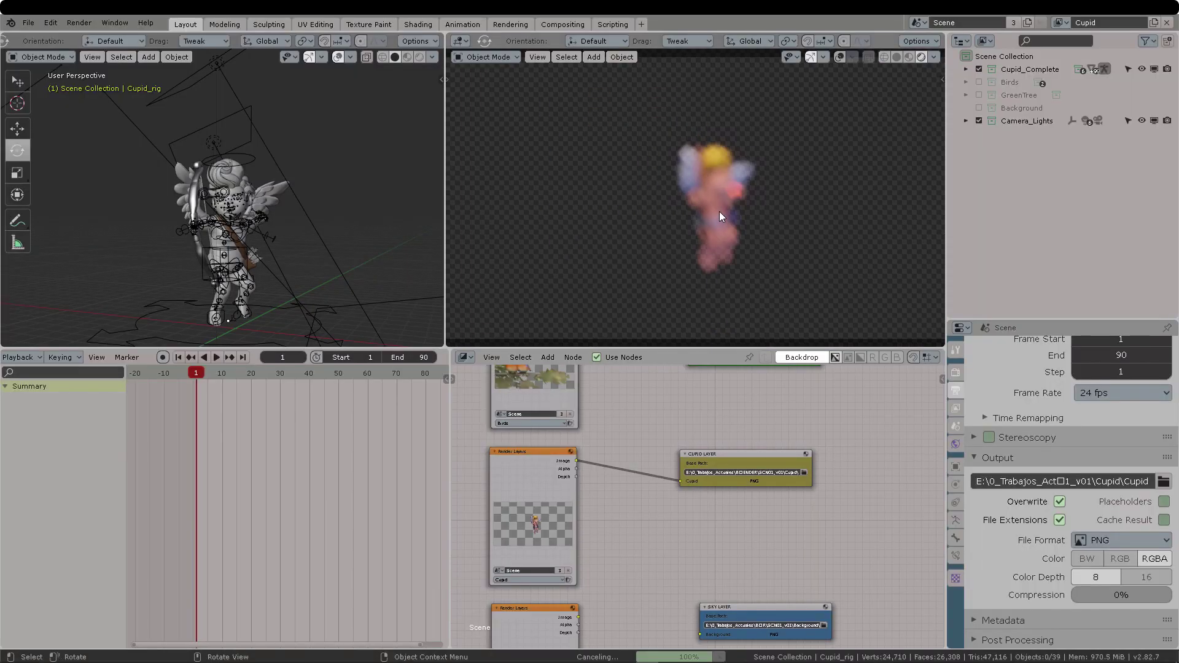
click(535, 56)
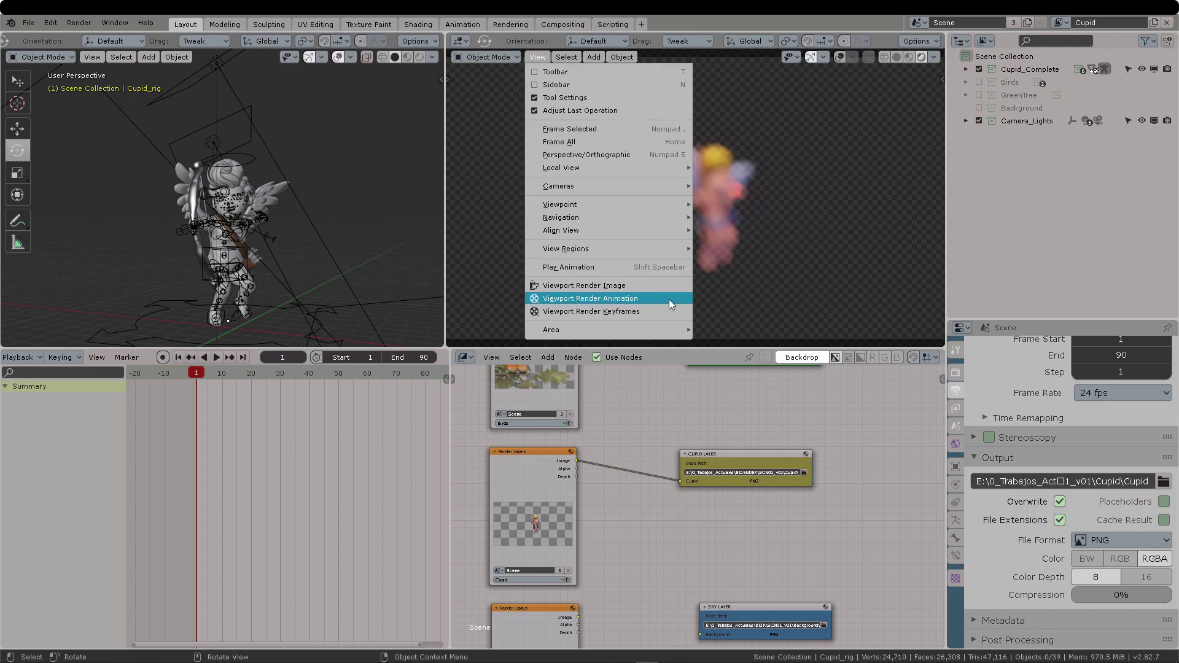
click(620, 299)
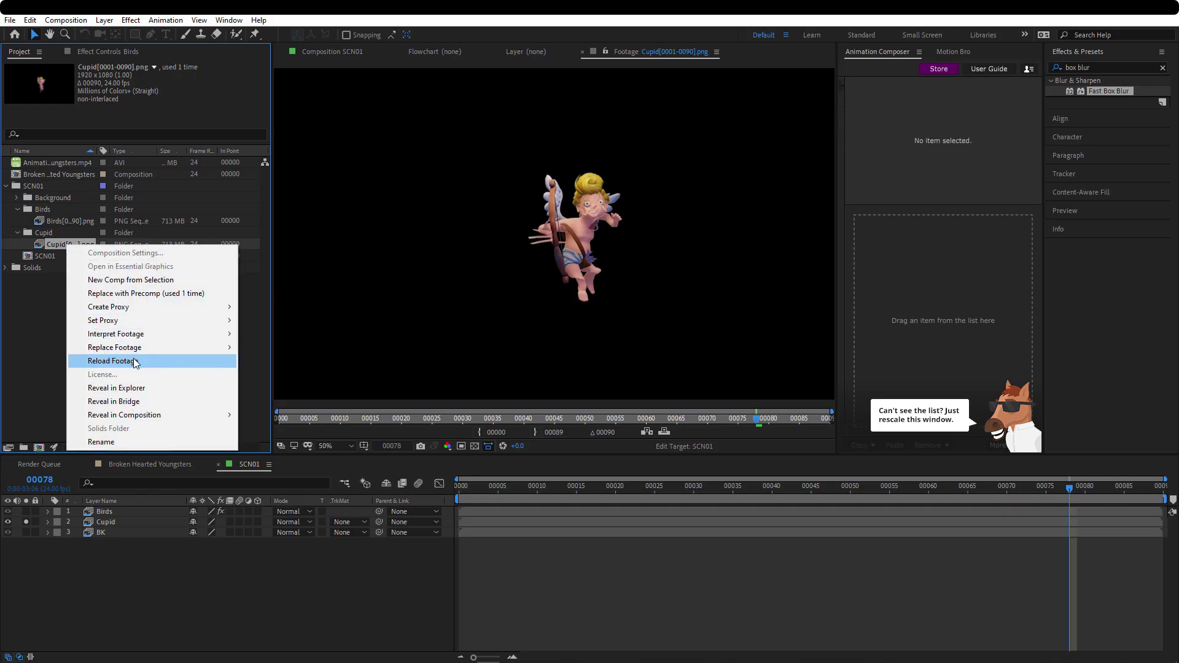
In After Effects, reload the Cupid[0001-0090].png footage and check the updated Cupid image
click(136, 363)
scroll(606, 225, up, 3)
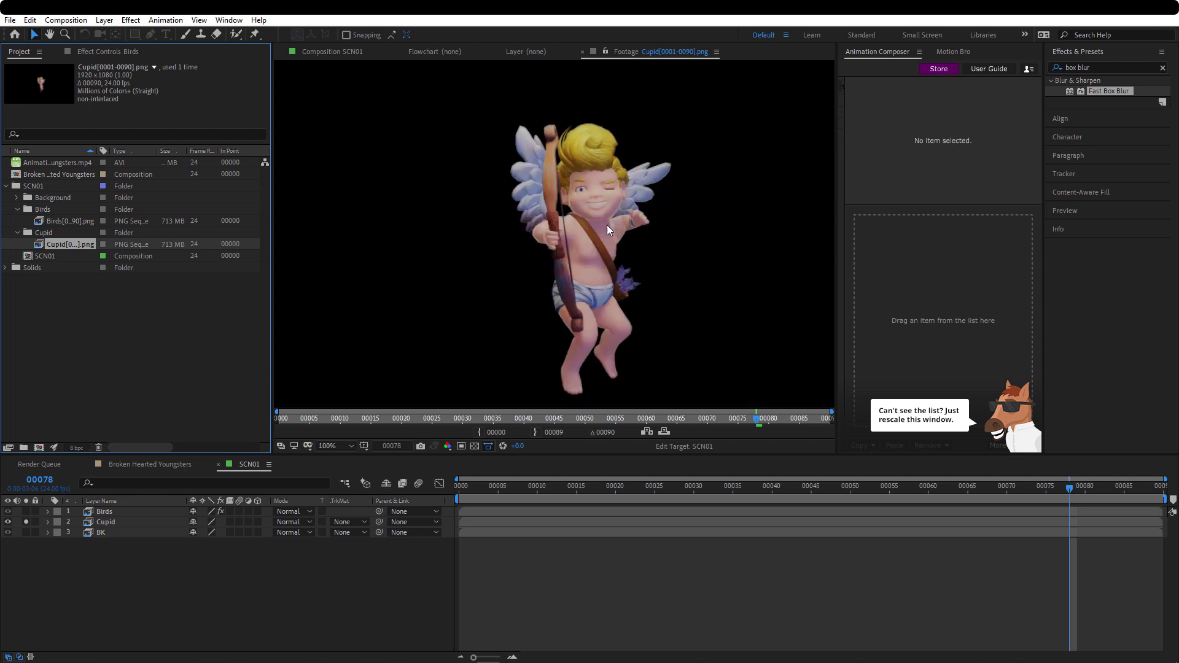
scroll(610, 225, down, 3)
Turn off solo for the Cupid layer and scrub the SCN01 composition to frame 74 to review the shot
drag(1052, 488, 695, 497)
scroll(653, 365, down, 2)
click(26, 521)
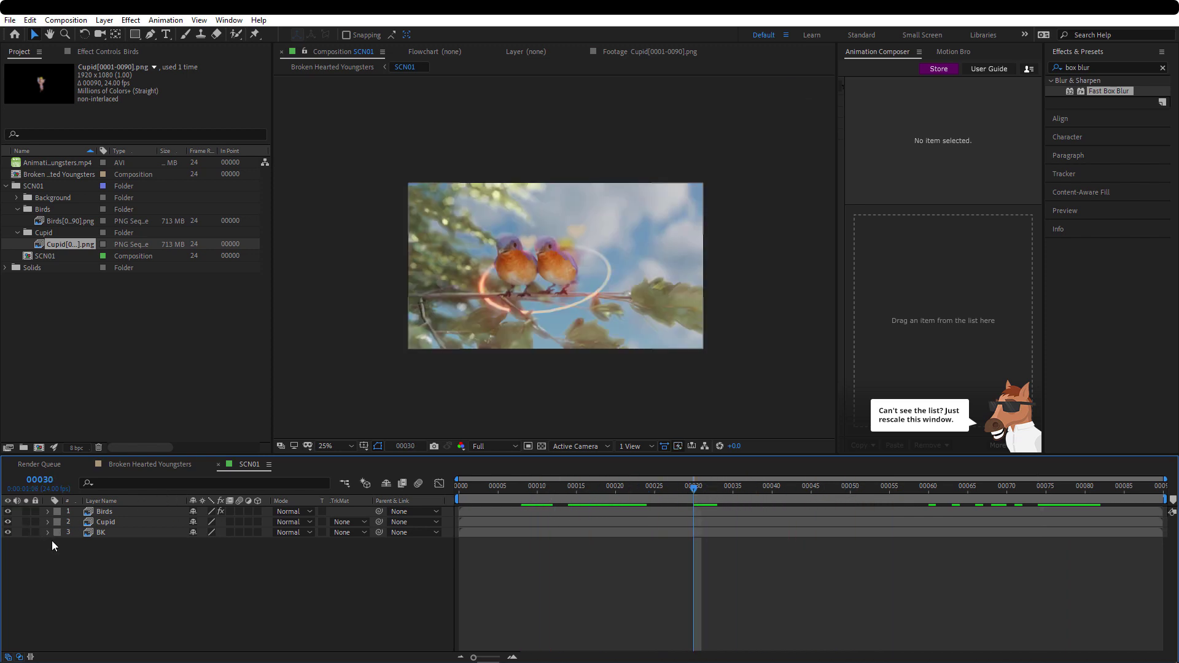
drag(757, 492, 1056, 478)
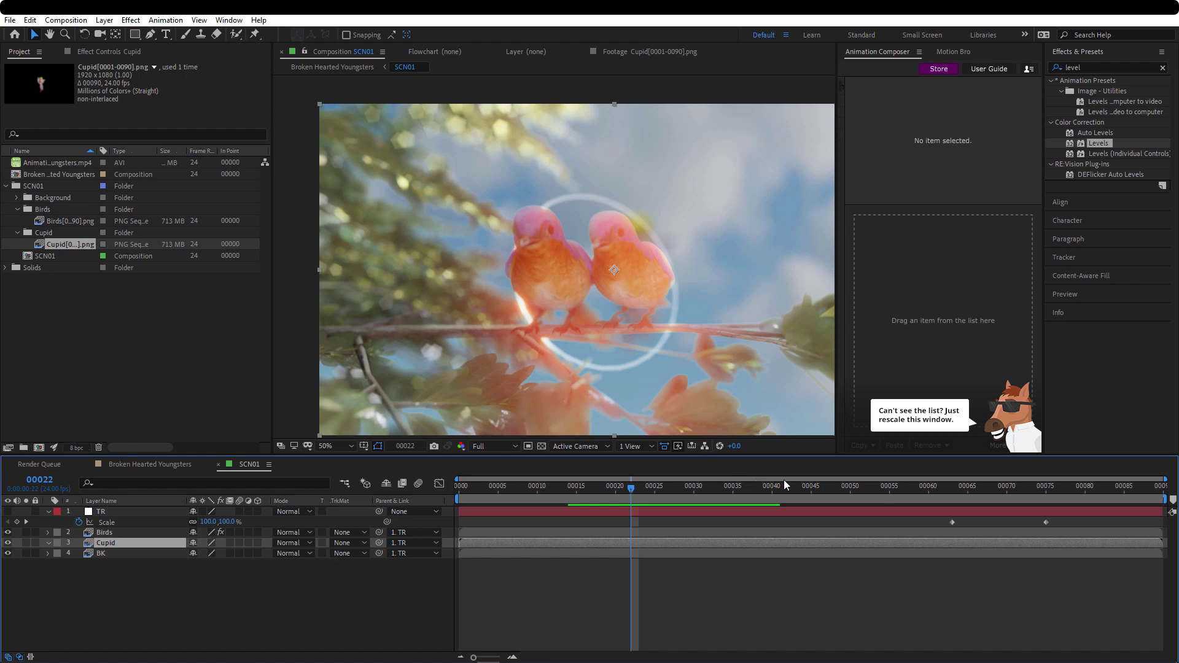
drag(845, 485, 1038, 497)
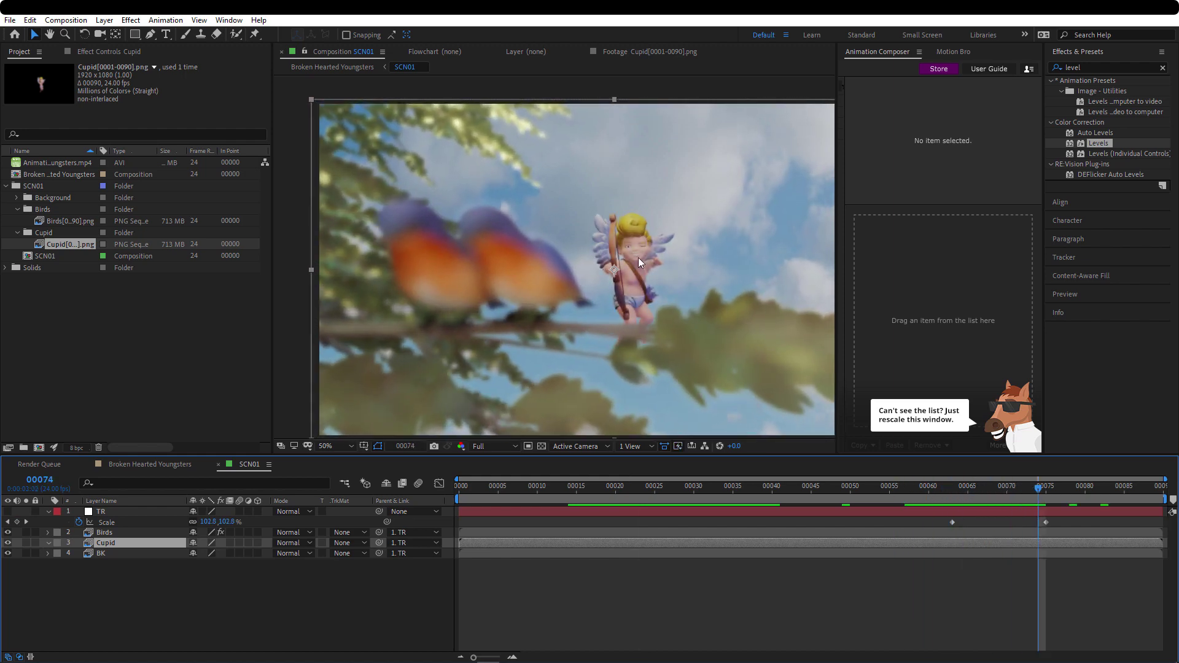